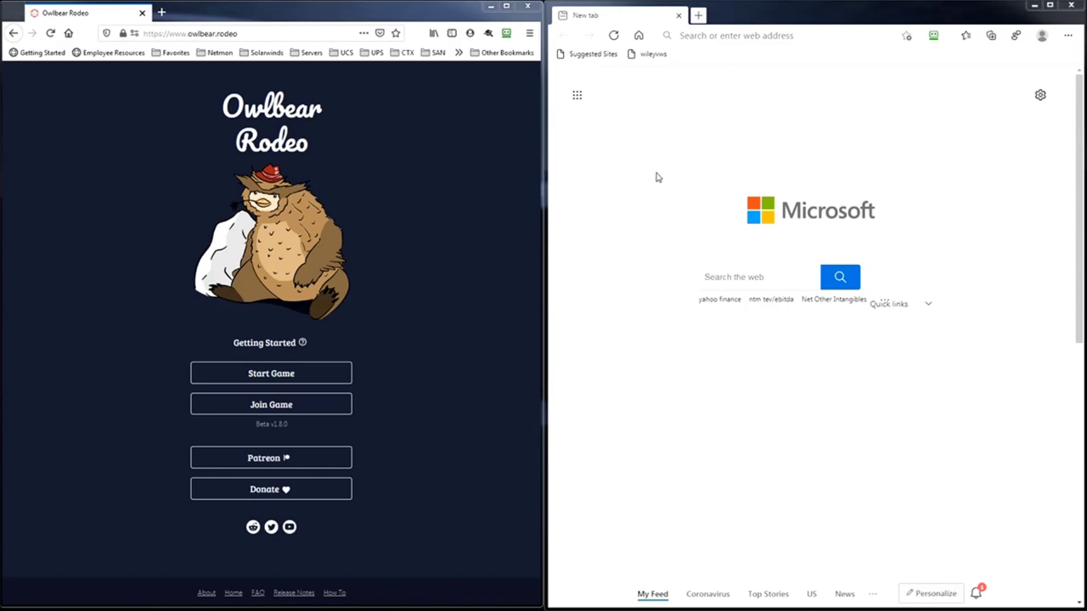
# - Begin a new game from the Owlbear Rodeo home page to reach the optional password prompt
pyautogui.click(305, 376)
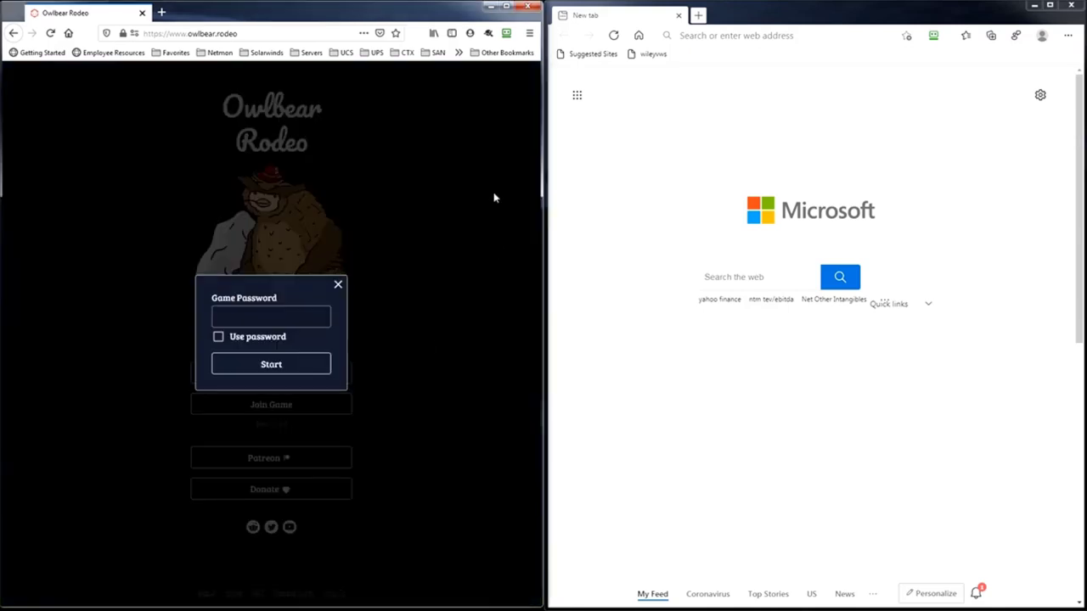
# - Start the game with no password and bring up the map list showing Fone and Chultmap
pyautogui.click(247, 366)
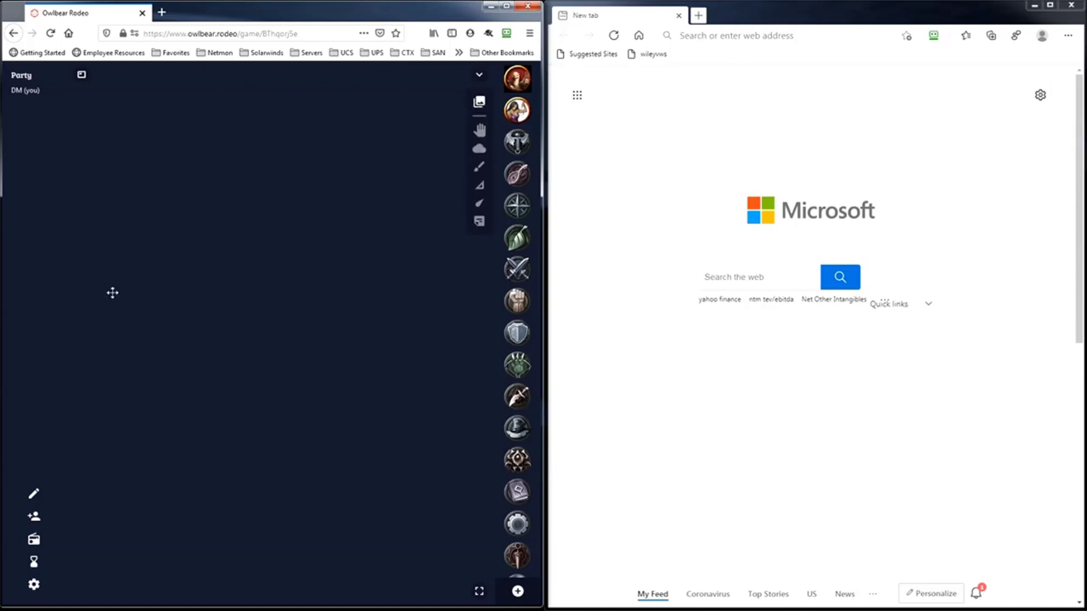
pyautogui.click(479, 104)
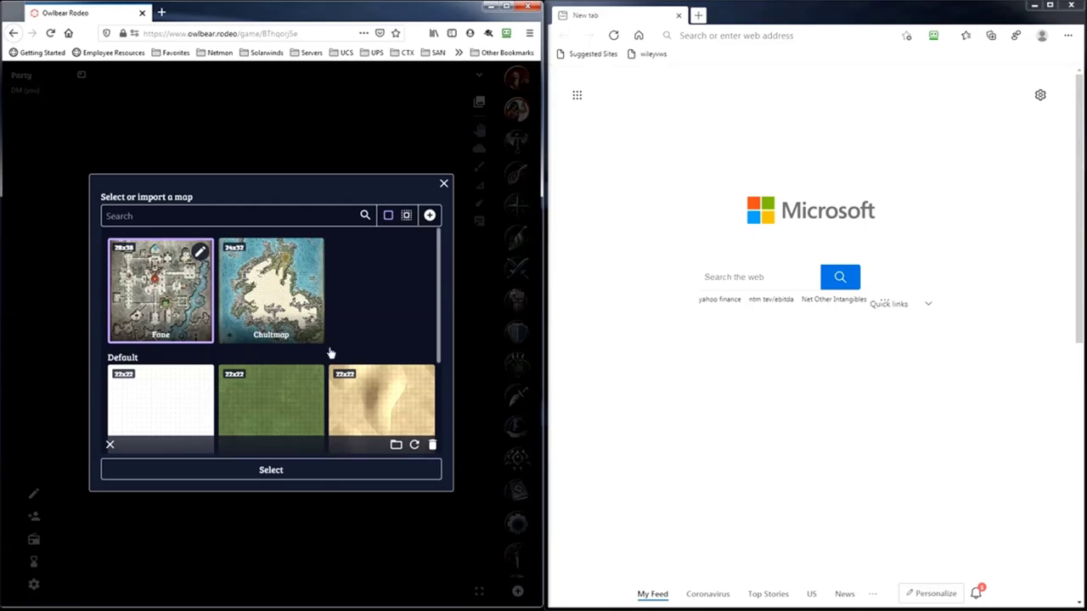
# - Load the Fane dungeon map onto the board and zoom and pan to room 9
pyautogui.press('Return')
pyautogui.scroll(5, 276, 302)
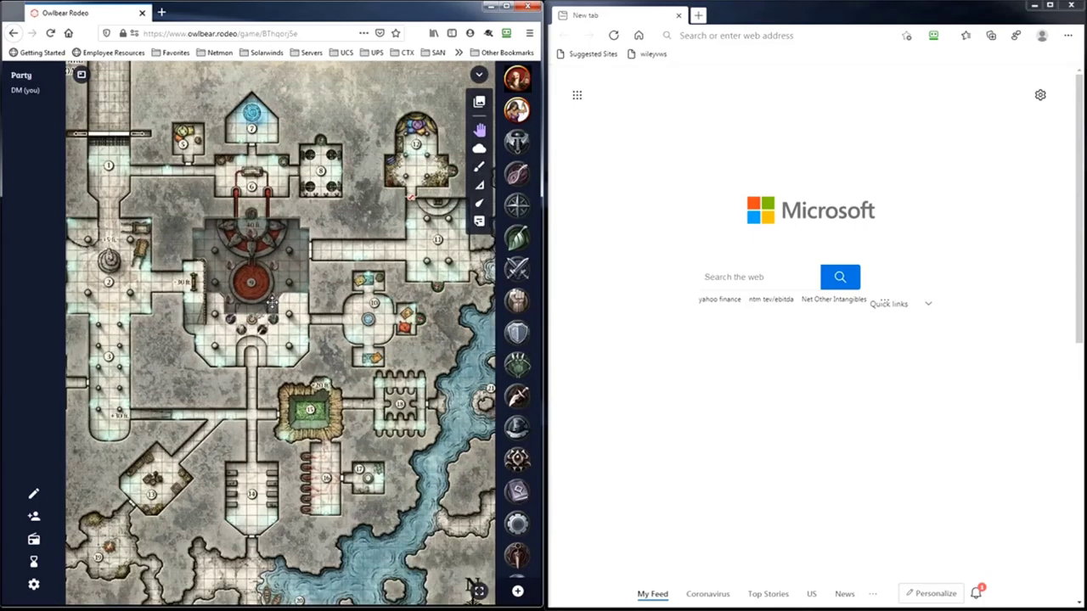
pyautogui.moveTo(299, 275); pyautogui.dragTo(329, 315)
pyautogui.scroll(4, 329, 315)
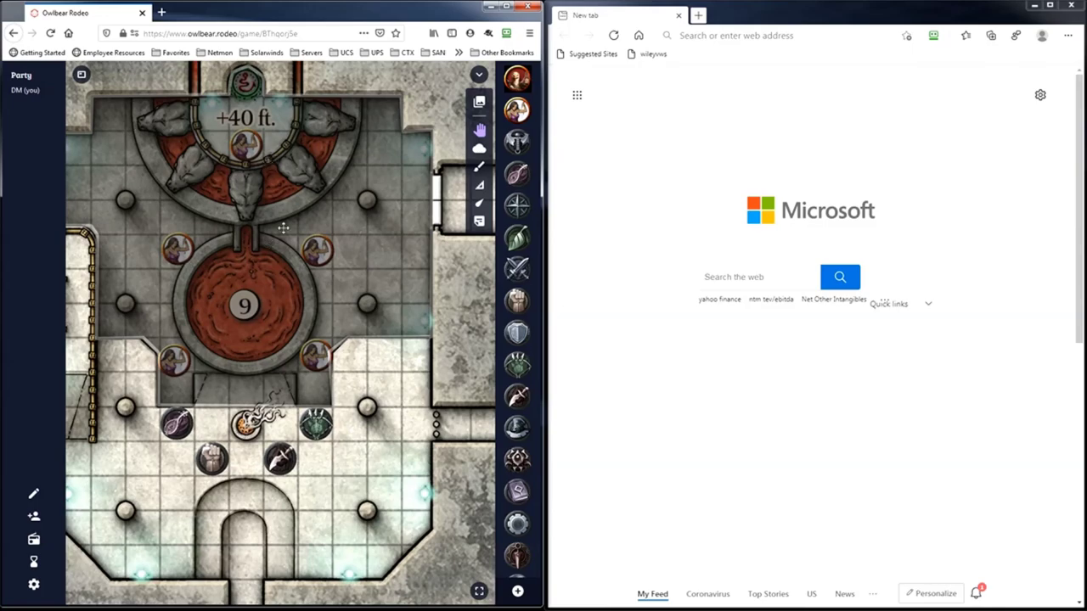
pyautogui.scroll(-2, 286, 231)
pyautogui.moveTo(240, 242); pyautogui.dragTo(250, 270)
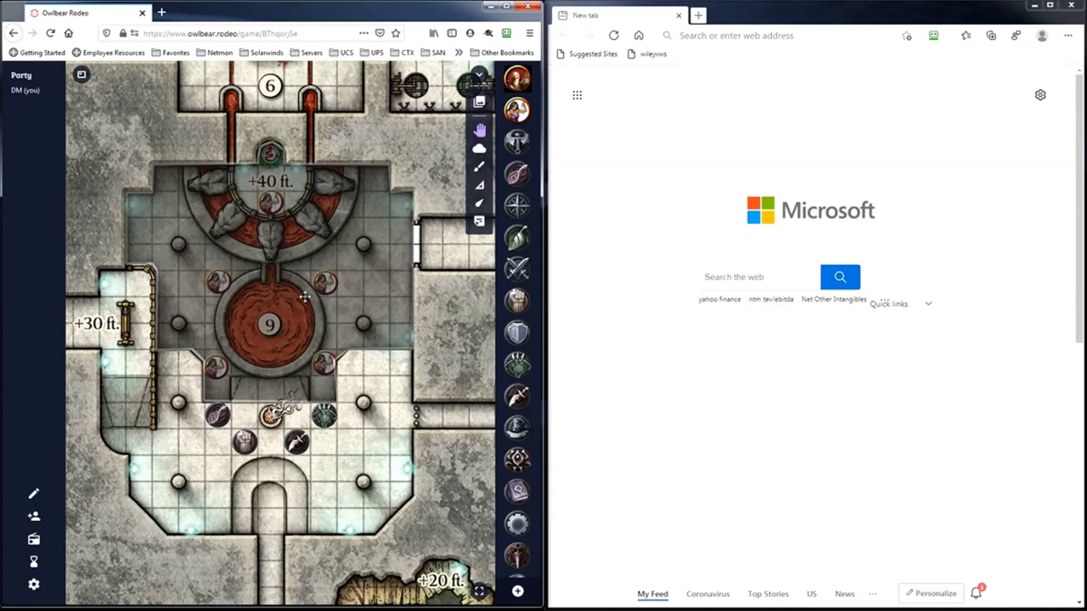
# - Copy the game's invite link from the invite window, then close the window
pyautogui.click(34, 517)
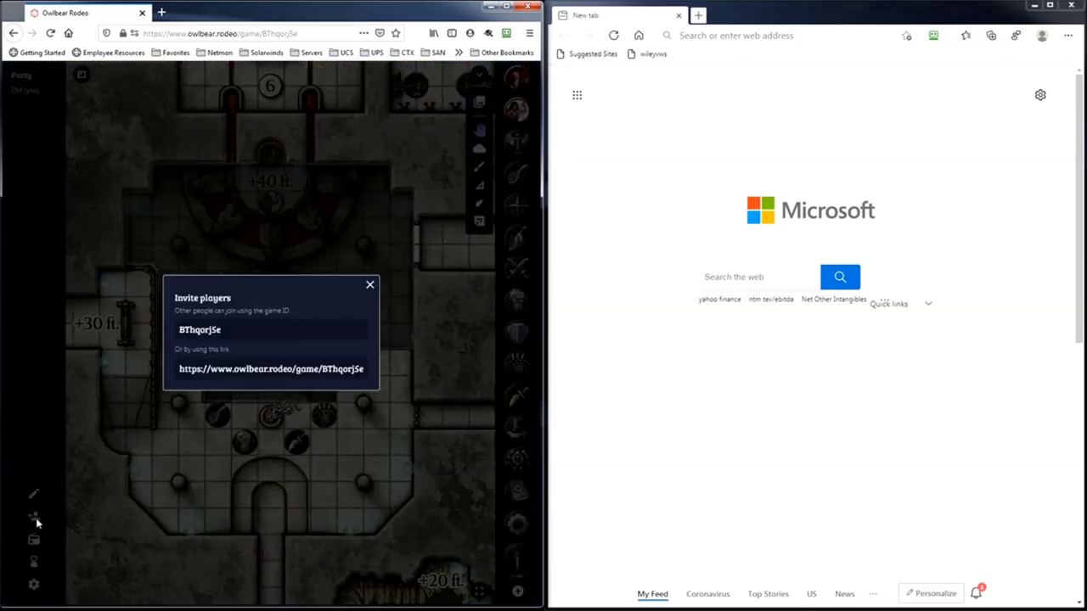
pyautogui.tripleClick(216, 369)
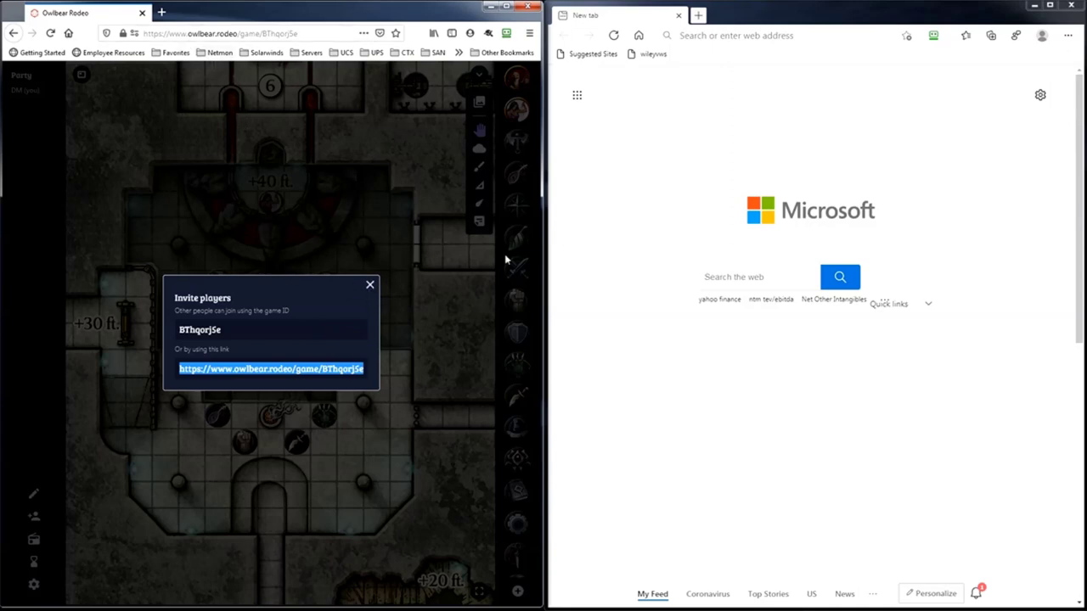
pyautogui.click(369, 286)
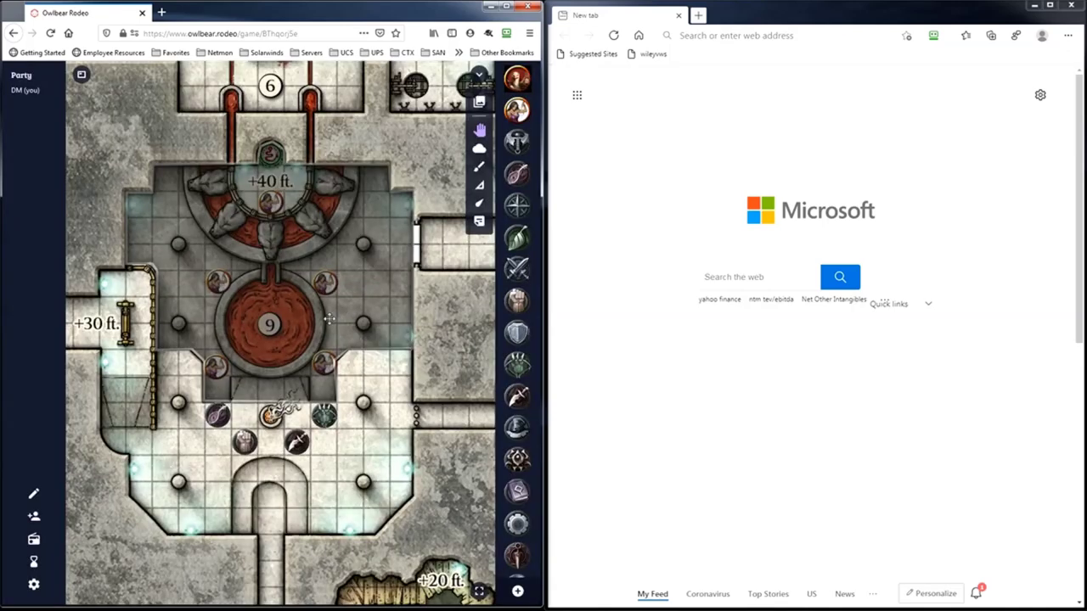
pyautogui.click(727, 36)
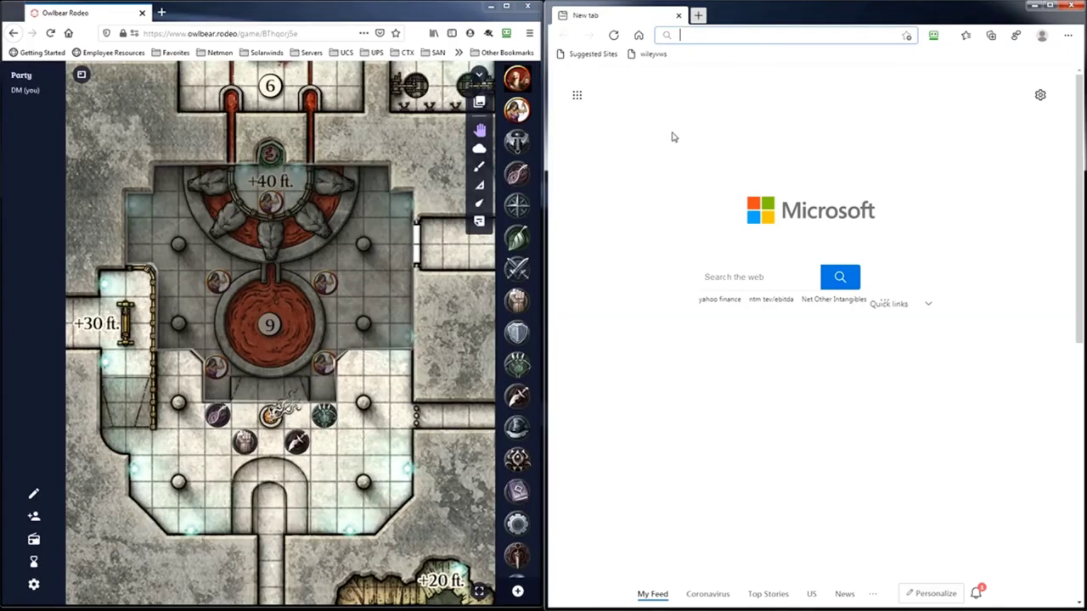
# - Join the game as a player in Edge via the invite link, zoomed into fogged room 9
pyautogui.press('Return')
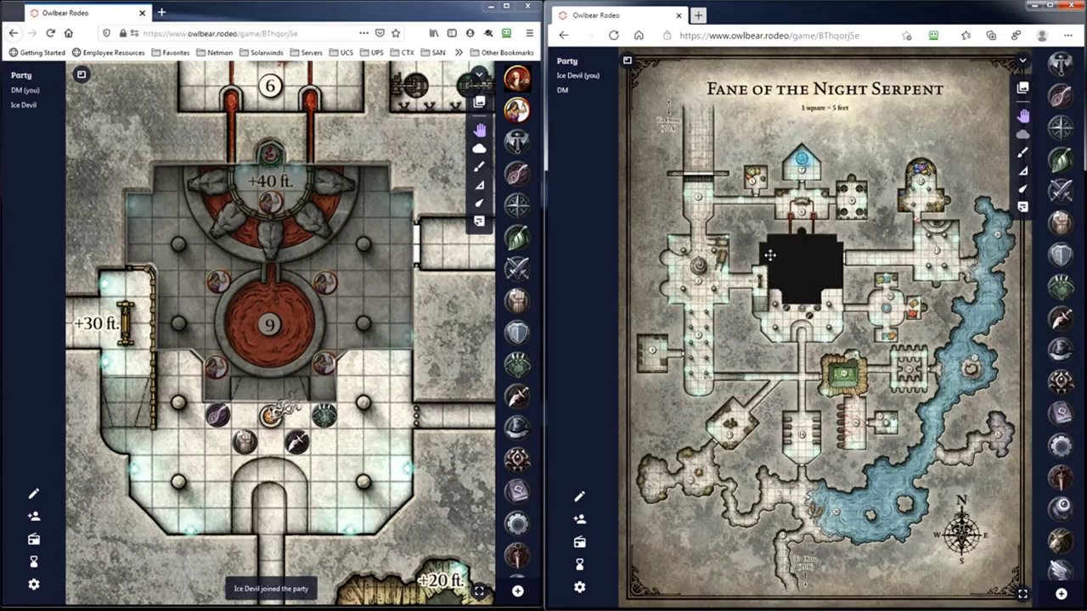
pyautogui.scroll(1, 799, 297)
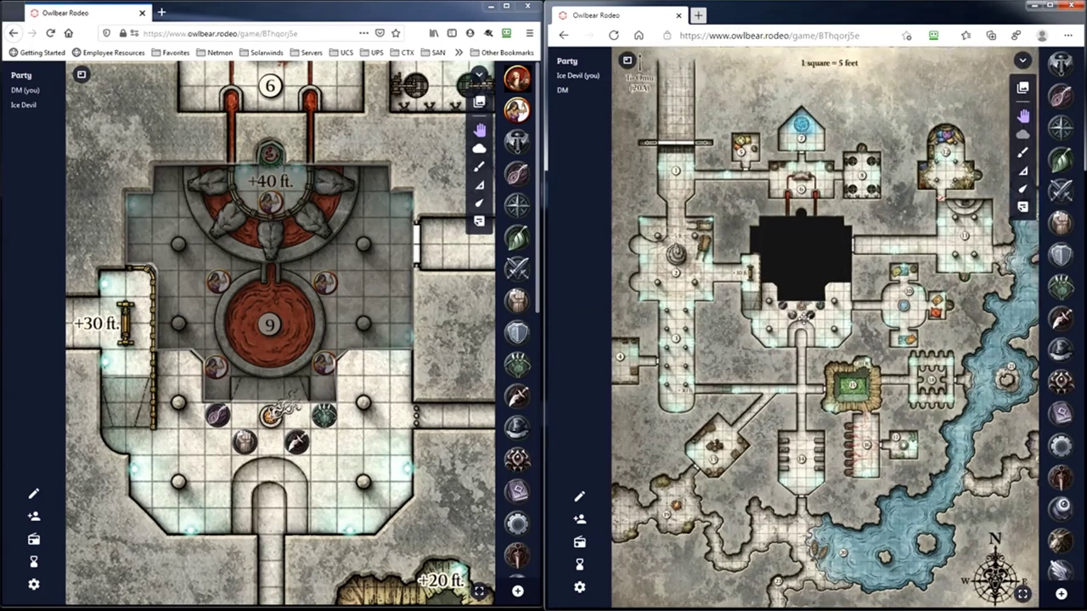
pyautogui.scroll(4, 802, 314)
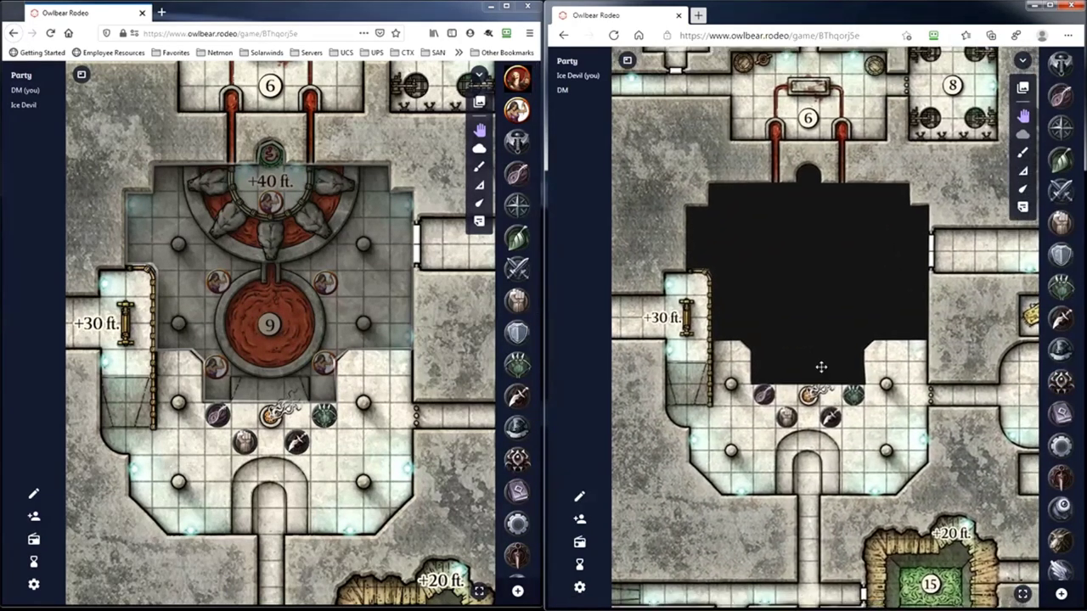
pyautogui.scroll(2, 821, 365)
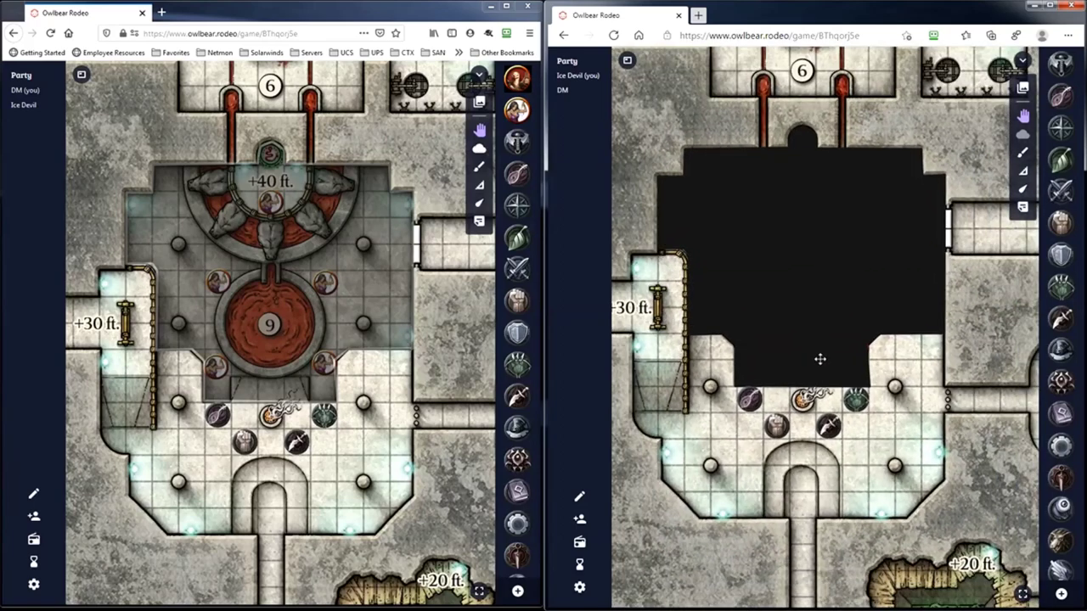
pyautogui.scroll(2, 769, 335)
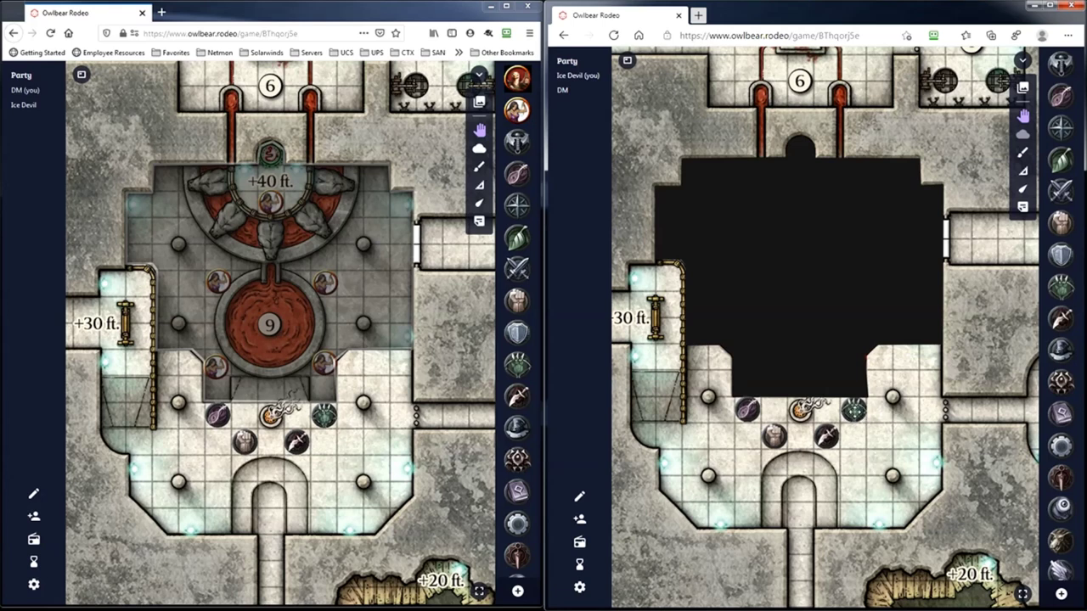
pyautogui.moveTo(854, 411); pyautogui.dragTo(852, 411)
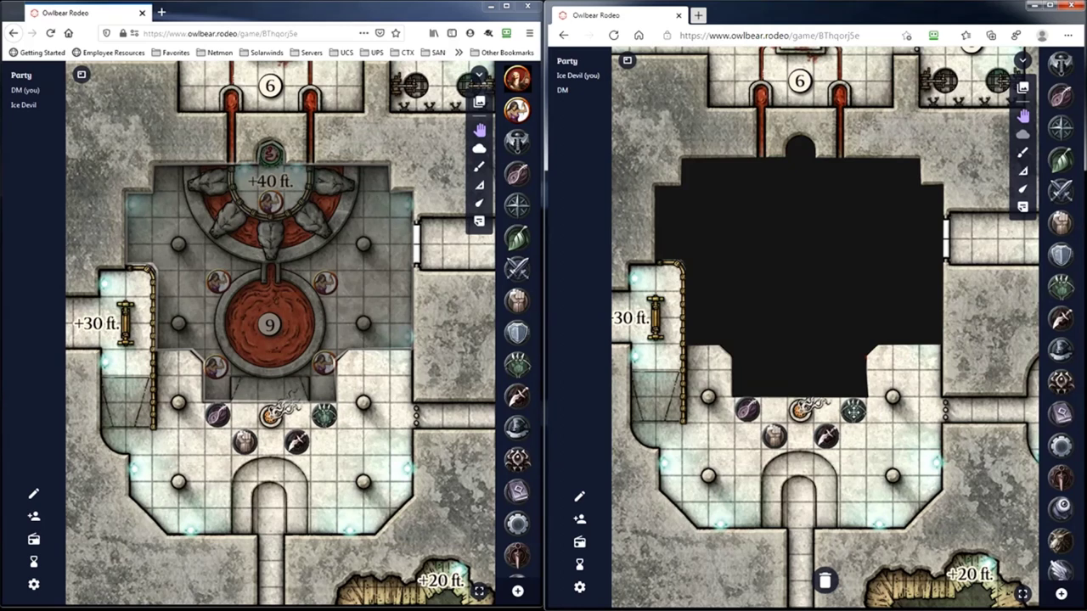
# - Reposition the party tokens in the lower room from both the DM and player windows
pyautogui.moveTo(852, 411); pyautogui.dragTo(905, 435)
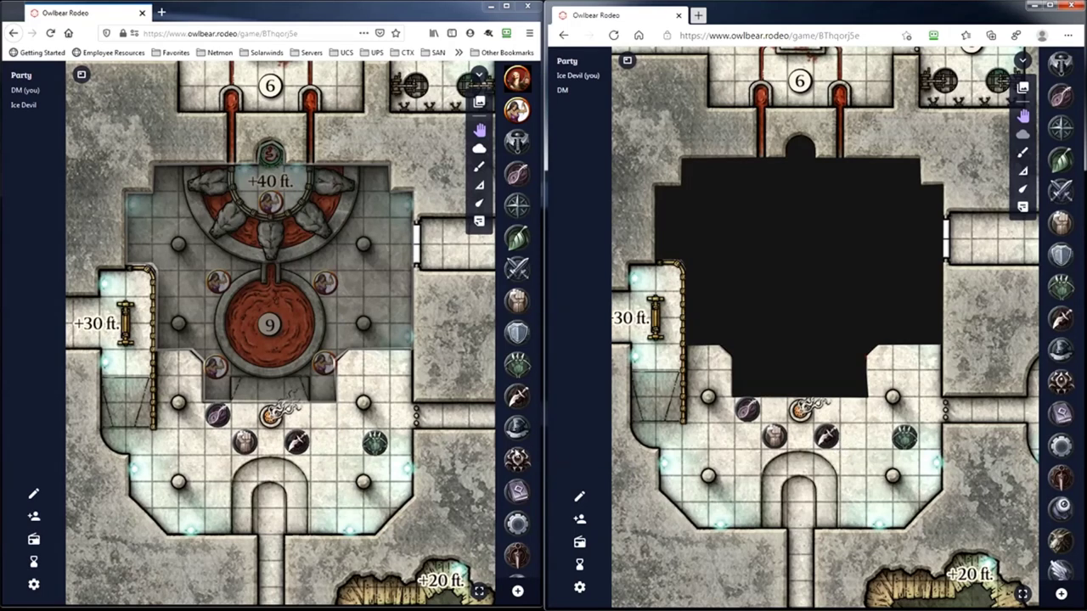
pyautogui.moveTo(771, 436); pyautogui.dragTo(745, 490)
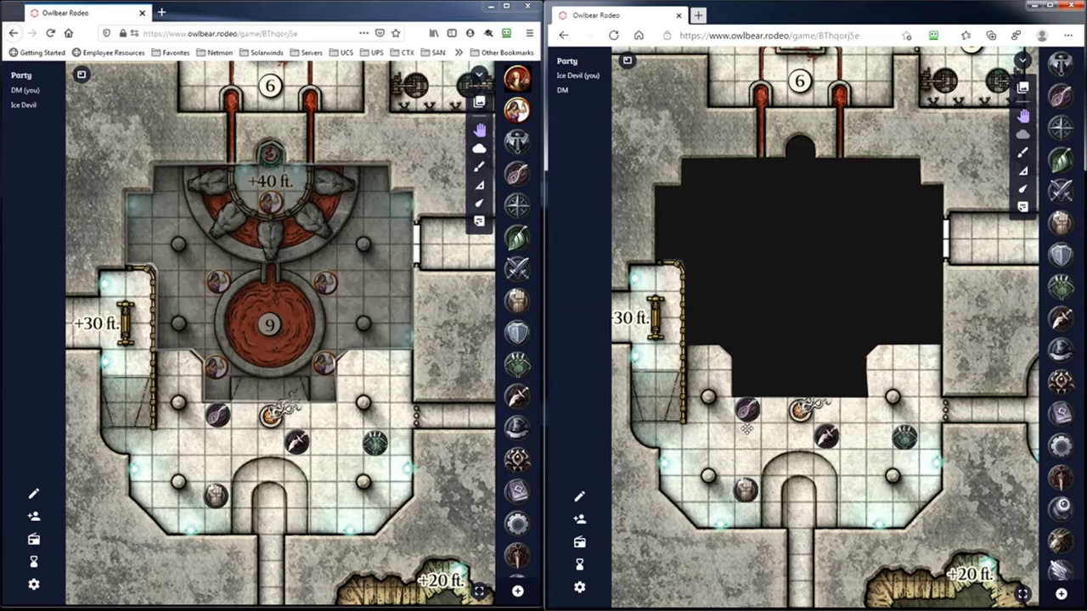
pyautogui.moveTo(746, 411); pyautogui.dragTo(696, 436)
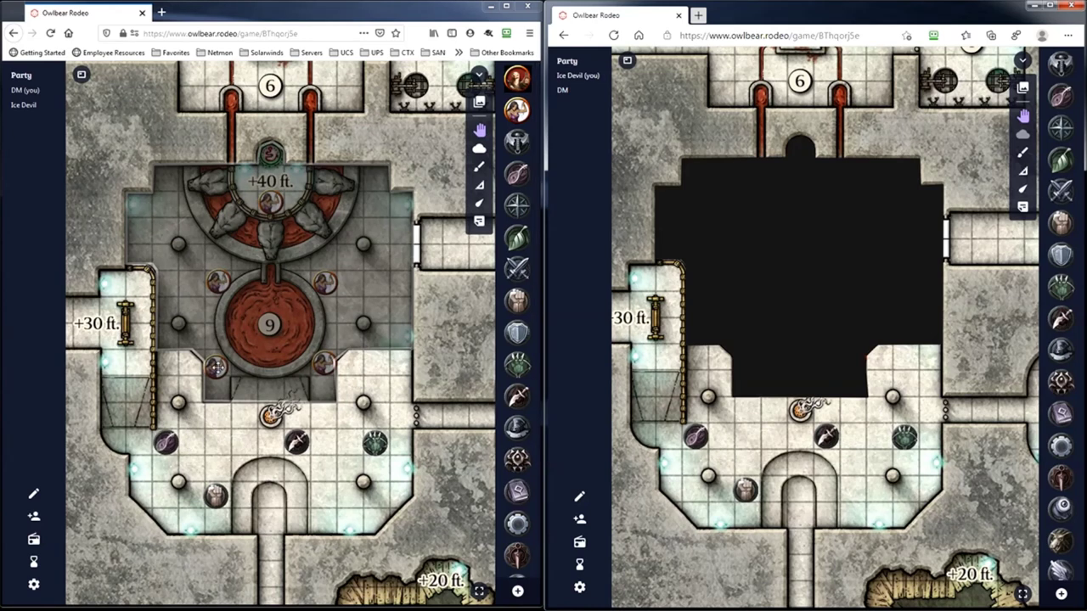
pyautogui.moveTo(217, 366); pyautogui.dragTo(217, 442)
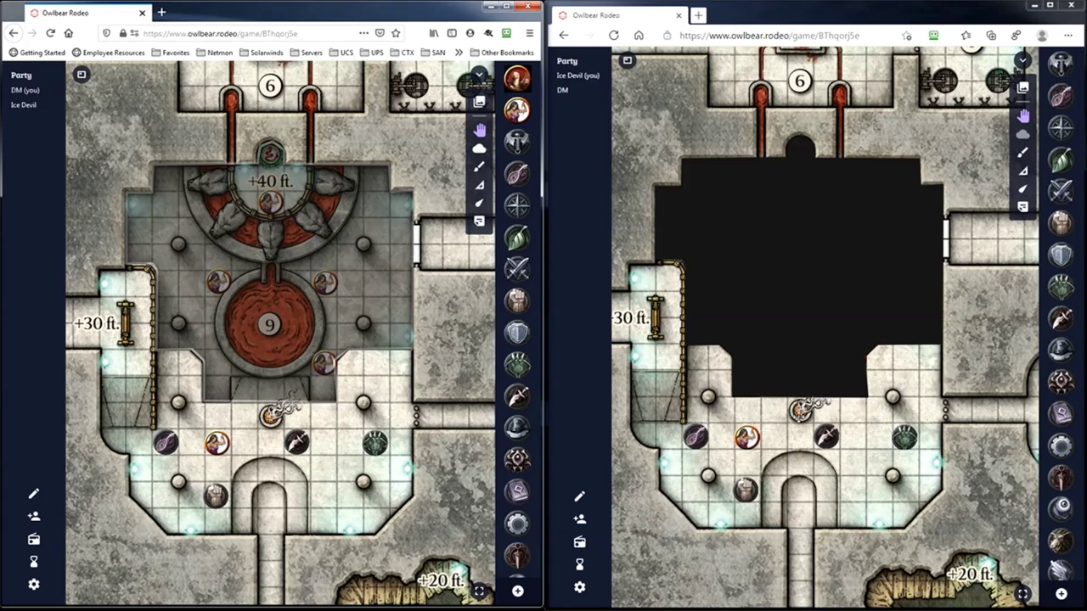
pyautogui.moveTo(746, 437); pyautogui.dragTo(747, 436)
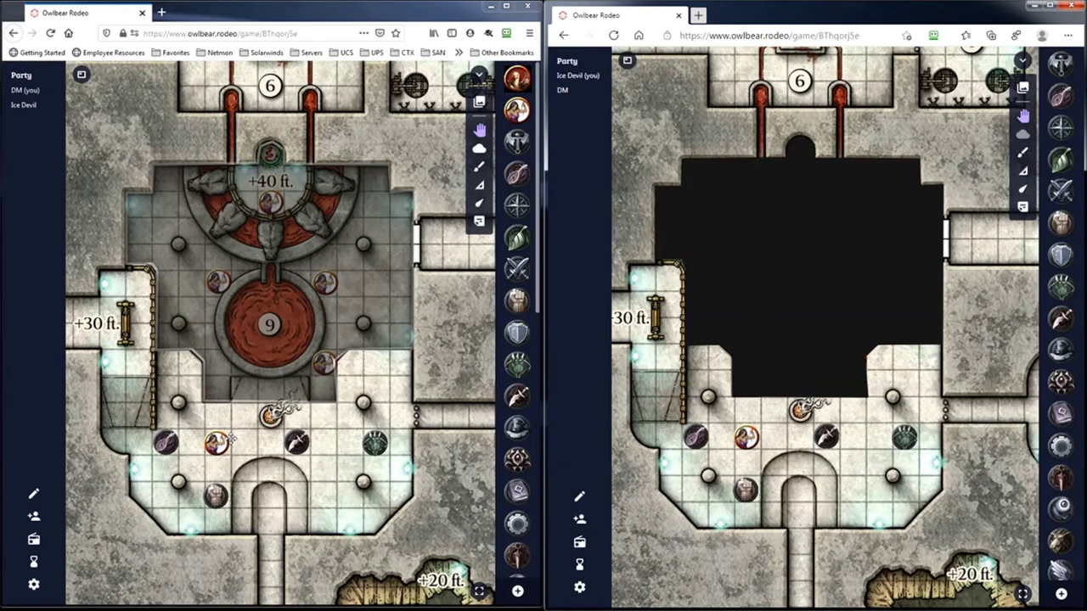
pyautogui.moveTo(217, 441); pyautogui.dragTo(219, 363)
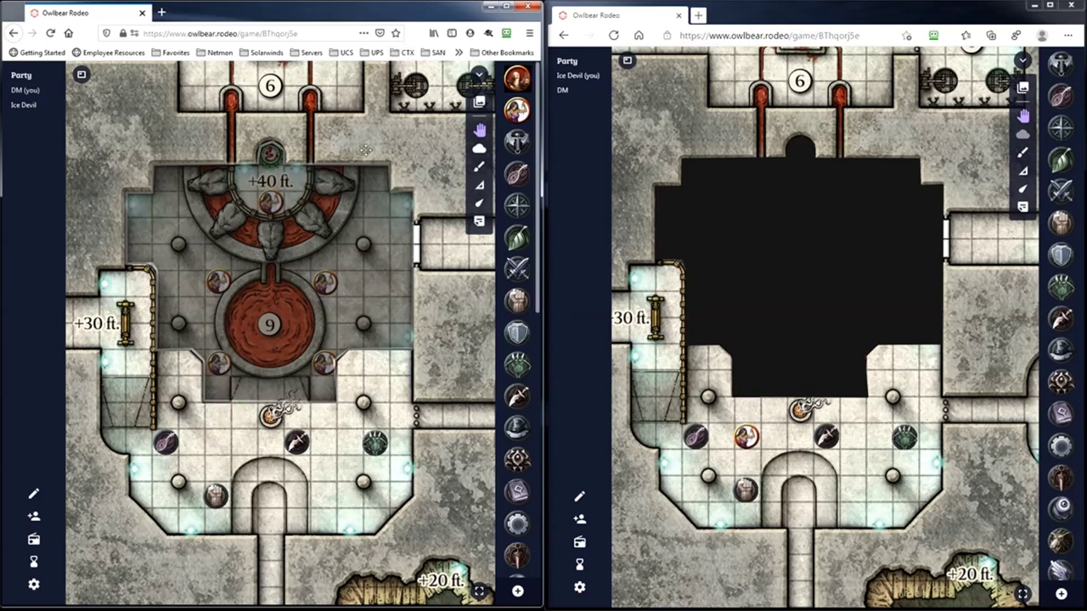
pyautogui.click(479, 149)
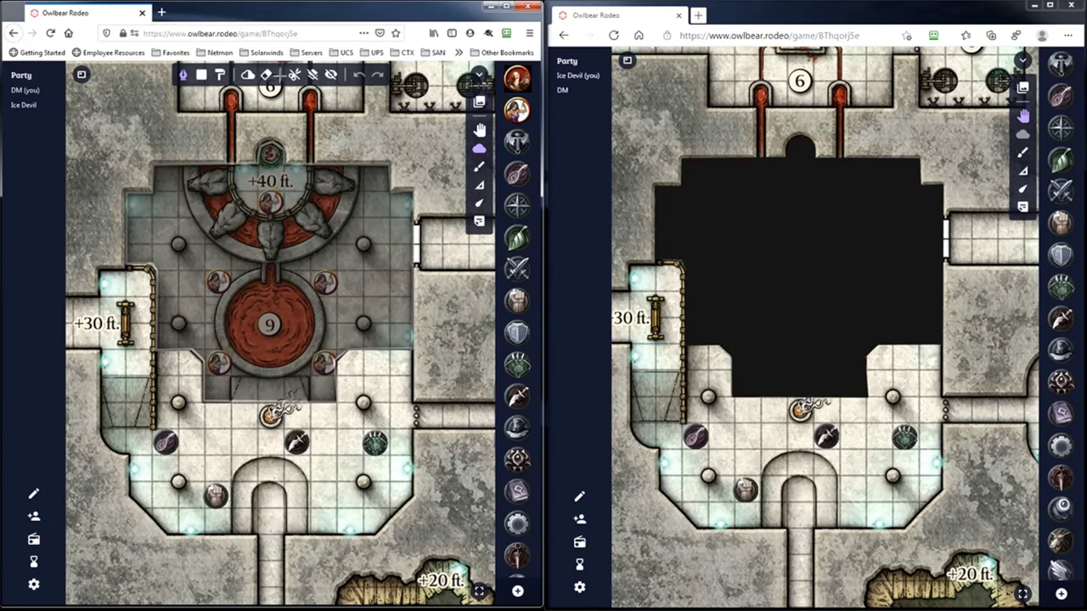
# - Erase the fog shape covering central room 9 with the fog eraser
pyautogui.click(266, 74)
pyautogui.click(197, 267)
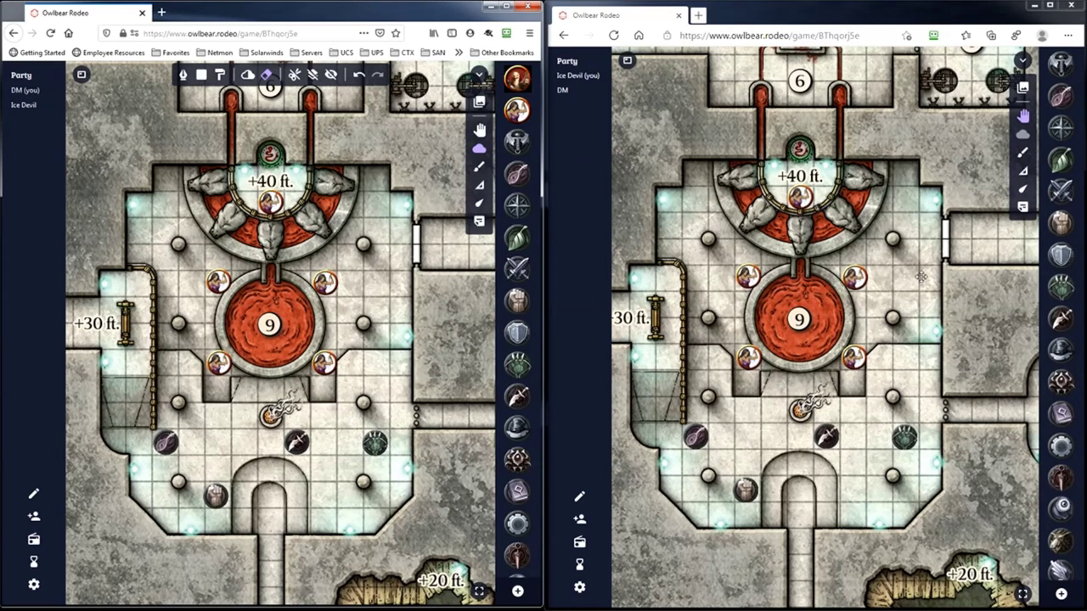
pyautogui.click(755, 273)
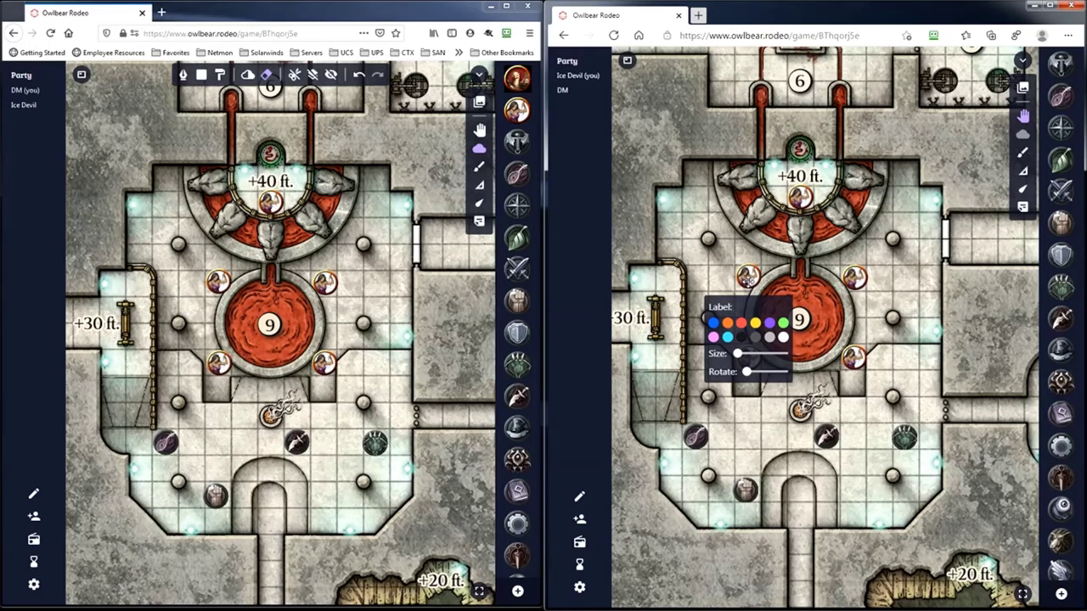
# - Give the four tokens around the pool blue, orange, red and yellow label rings
pyautogui.click(714, 322)
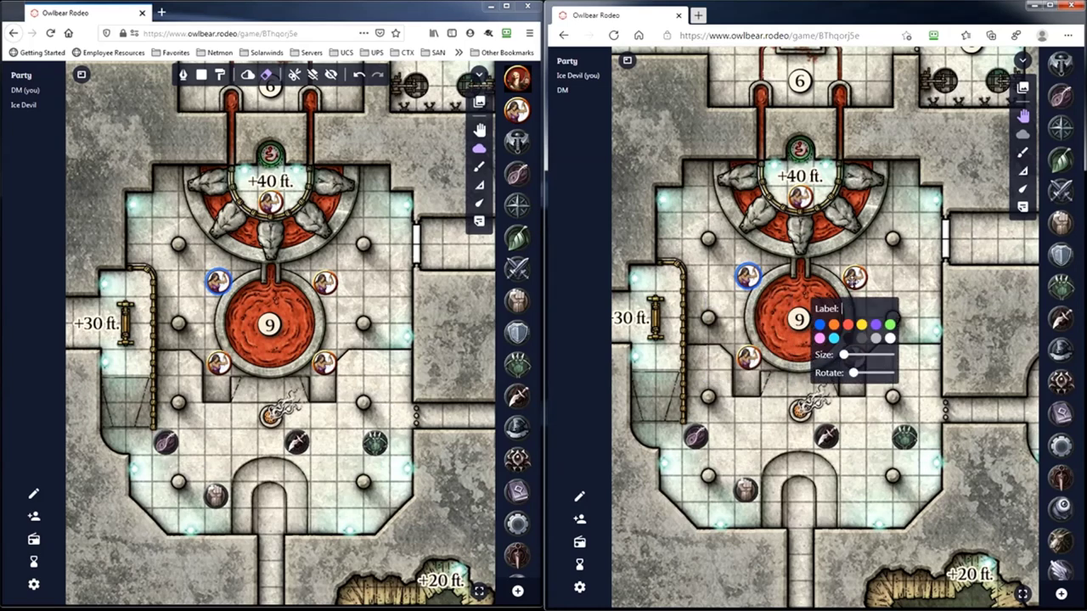
pyautogui.click(853, 281)
pyautogui.click(833, 323)
pyautogui.click(748, 358)
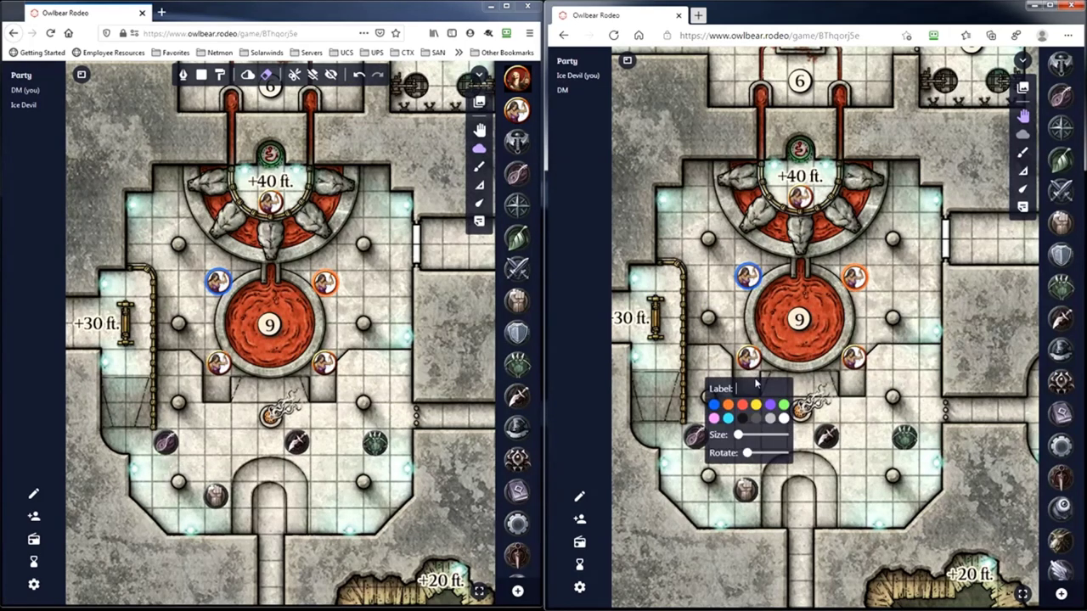
pyautogui.click(742, 406)
pyautogui.click(854, 357)
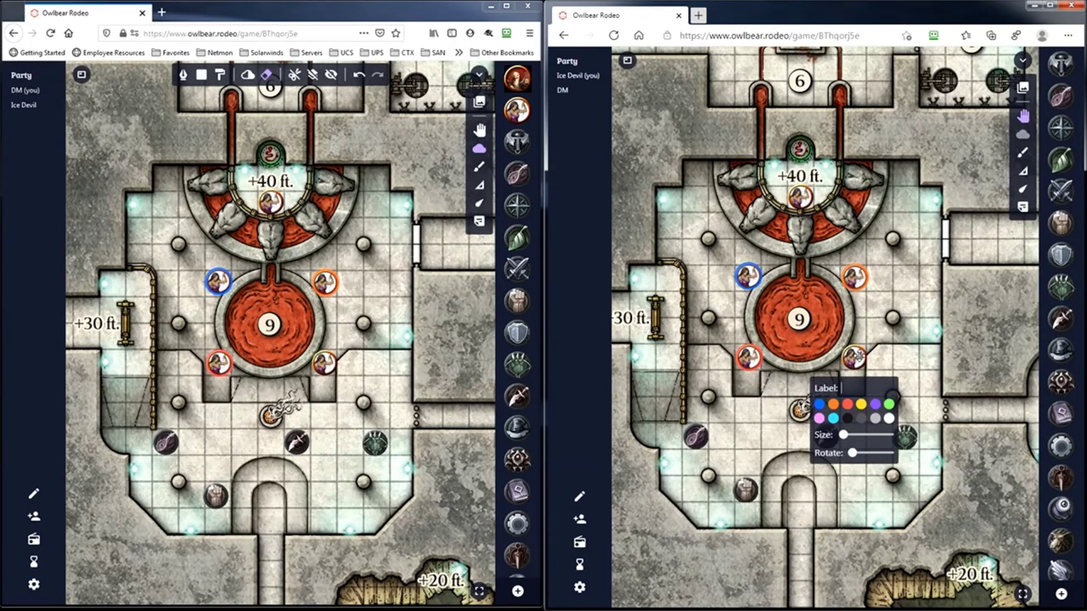
pyautogui.click(861, 406)
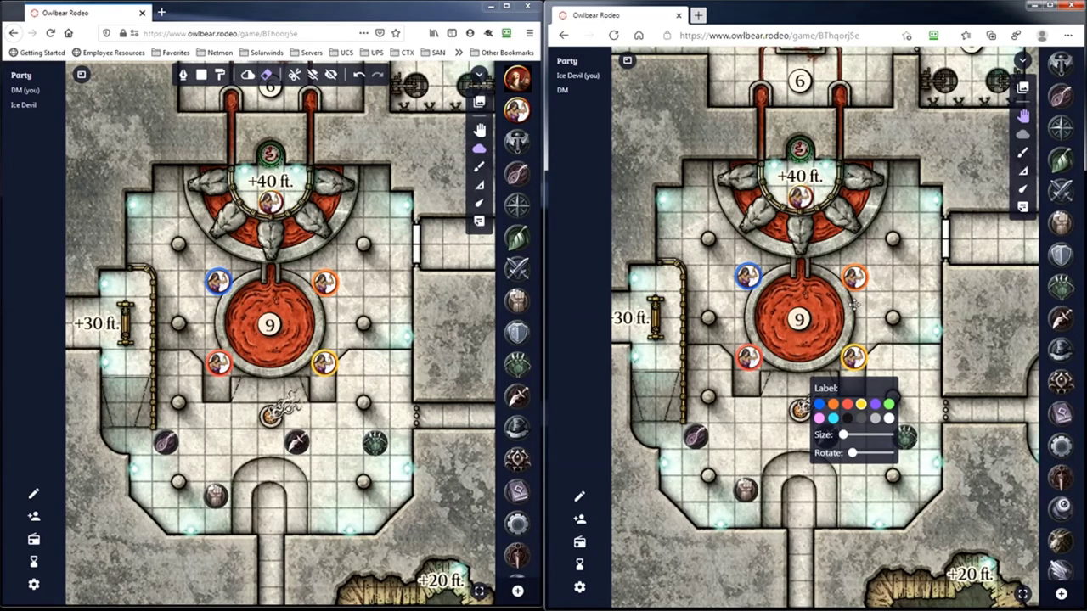
# - Give the token above the pool a pink label ring
pyautogui.click(805, 198)
pyautogui.click(798, 197)
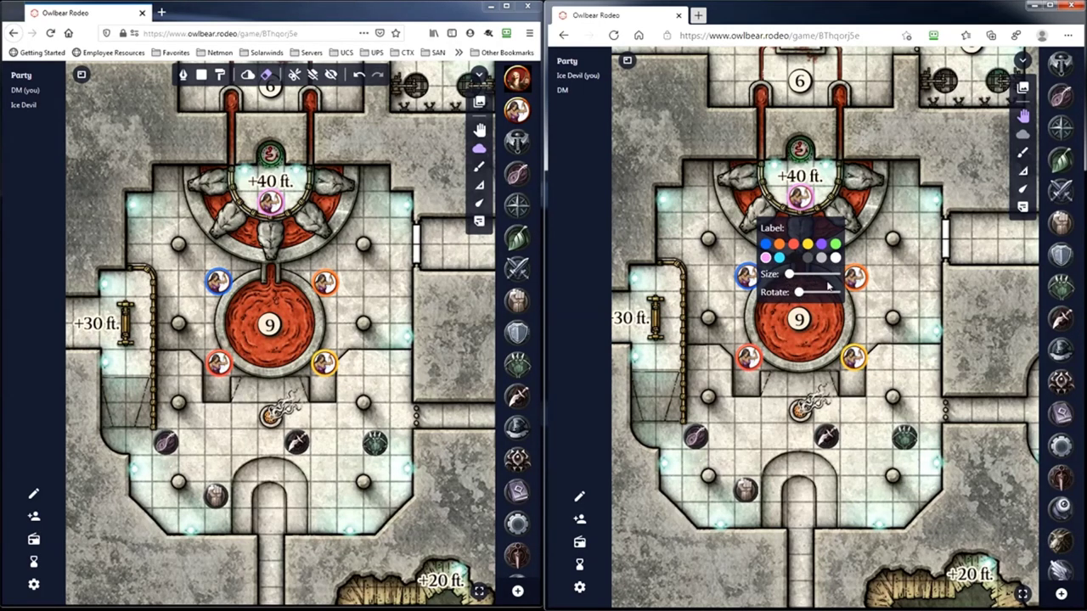
pyautogui.click(879, 306)
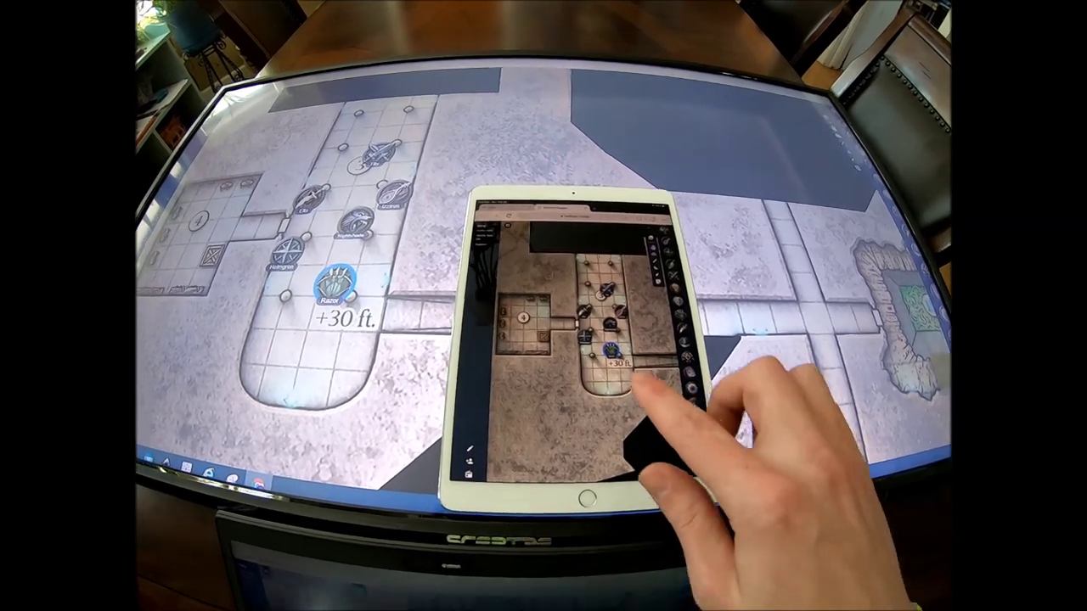
# - On the tablet, pan the map and move the Razor token to the corridor's south end
pyautogui.moveTo(641, 384); pyautogui.dragTo(609, 414)
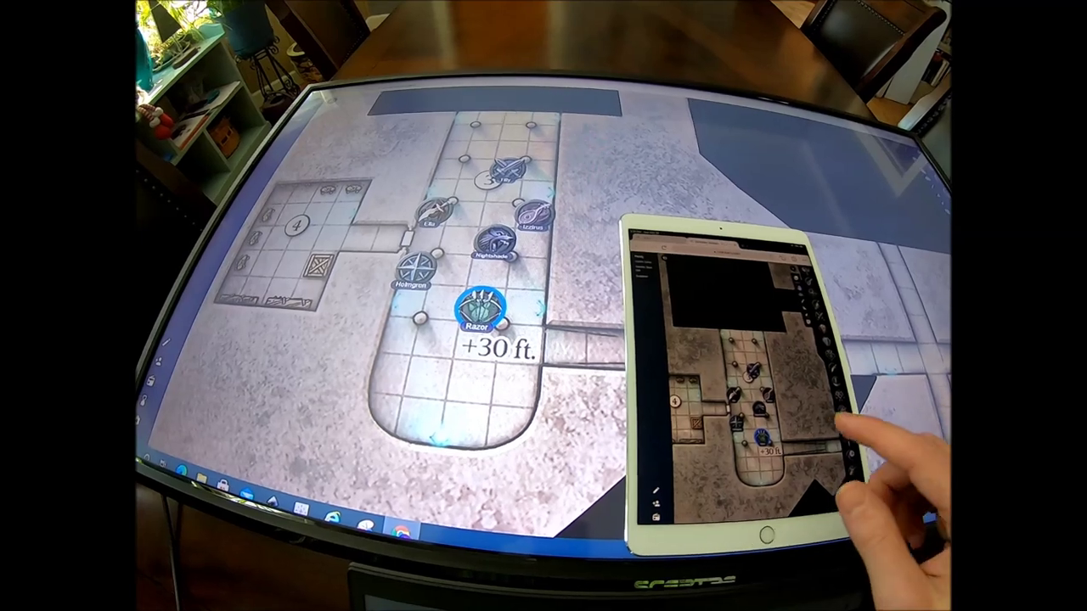
pyautogui.moveTo(775, 454); pyautogui.dragTo(745, 471)
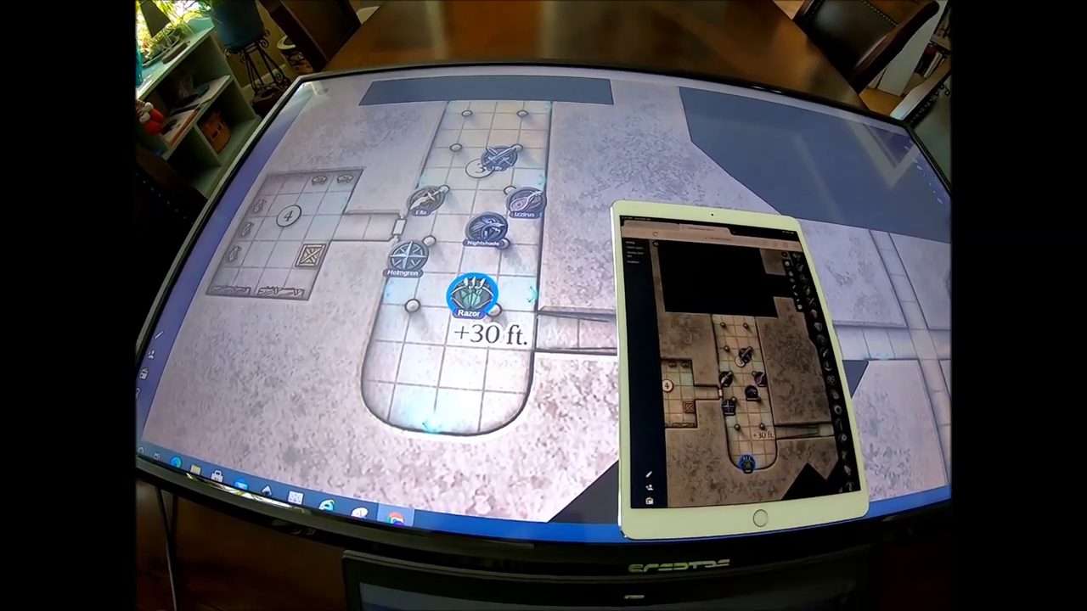